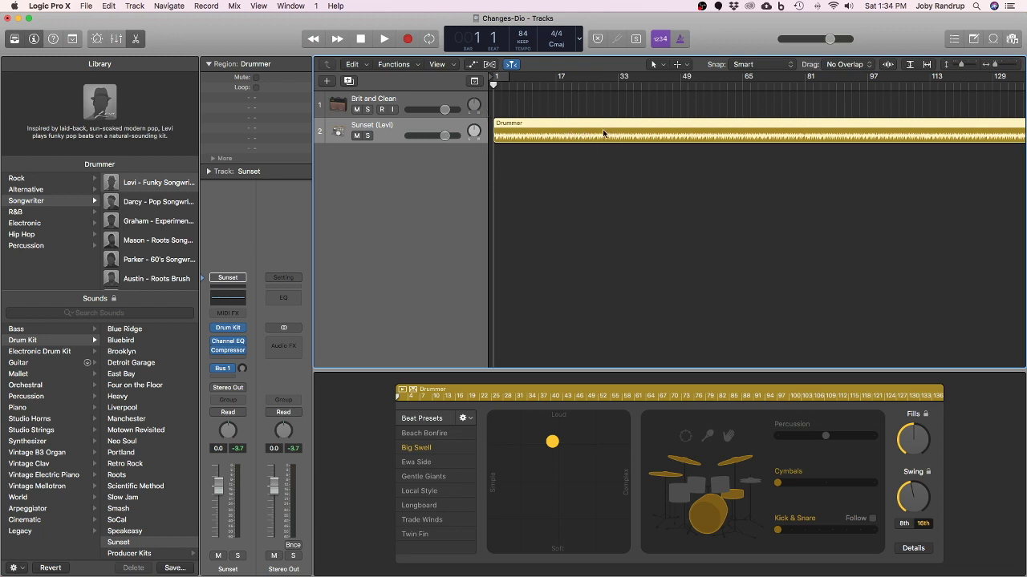
Step: Arm and monitor Brit and Clean, record the guitar take over the drummer, then disarm
{"action": "left_click", "coordinate": [381, 110]}
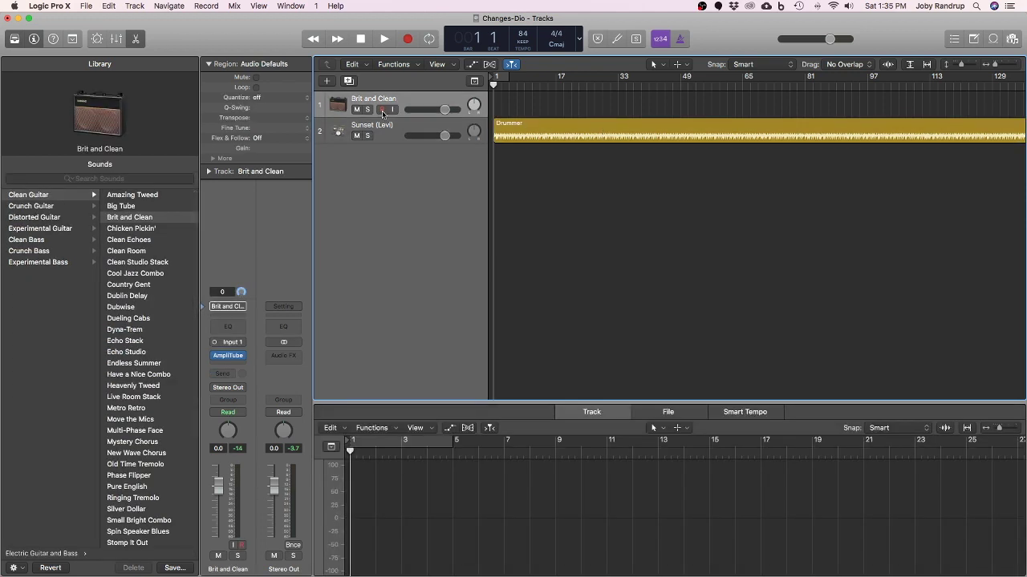
{"action": "left_click", "coordinate": [392, 110]}
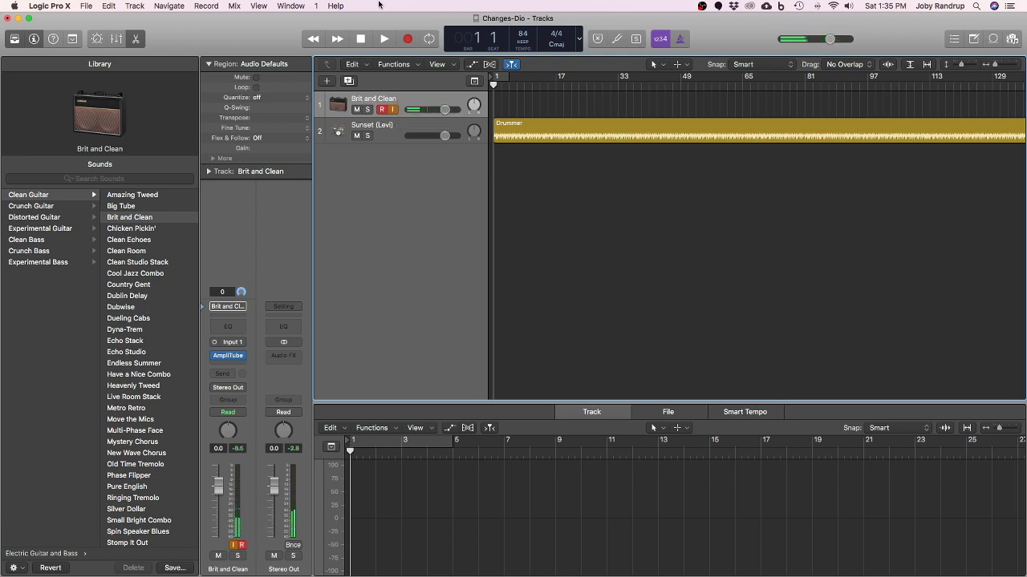
{"action": "left_click", "coordinate": [408, 39]}
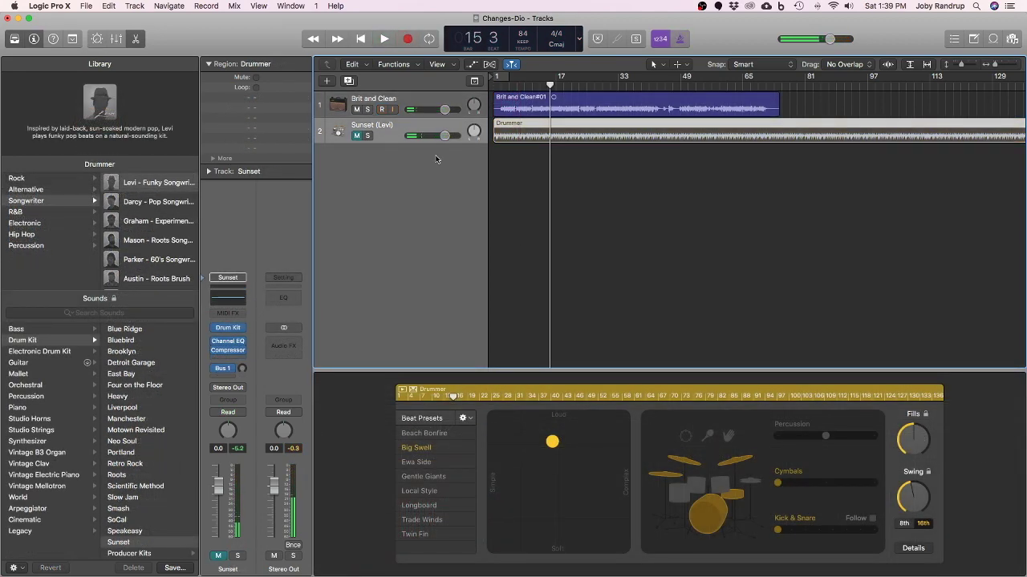
{"action": "left_click", "coordinate": [382, 109]}
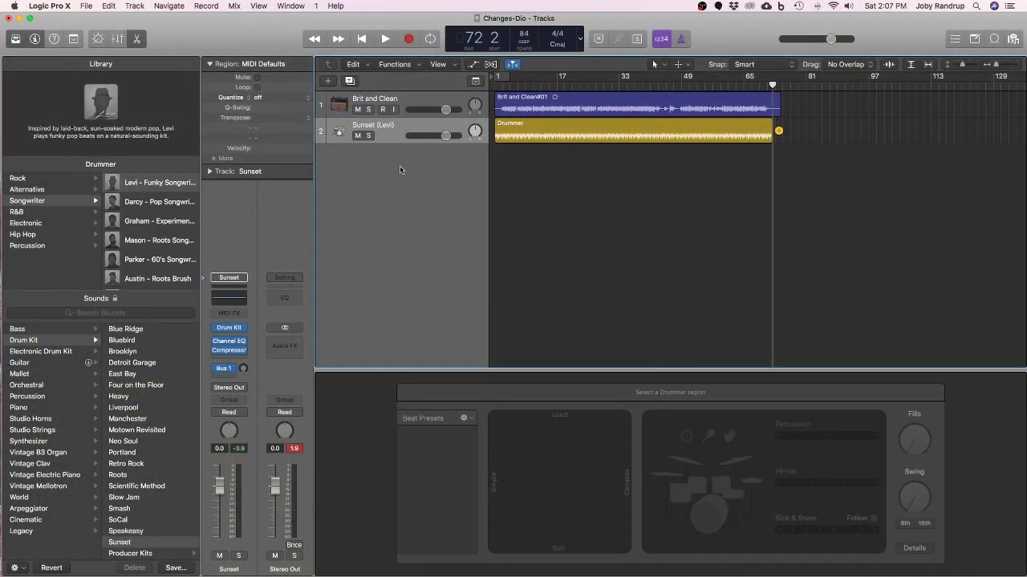
Step: Add a new audio track and name it SNR
{"action": "left_click", "coordinate": [327, 81]}
{"action": "left_click", "coordinate": [513, 48]}
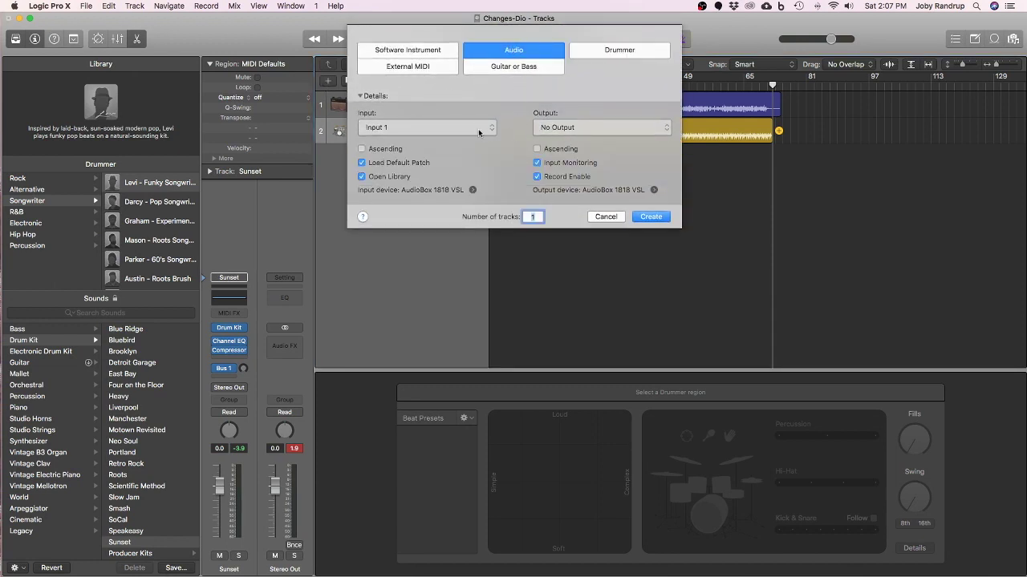
{"action": "left_click", "coordinate": [651, 217]}
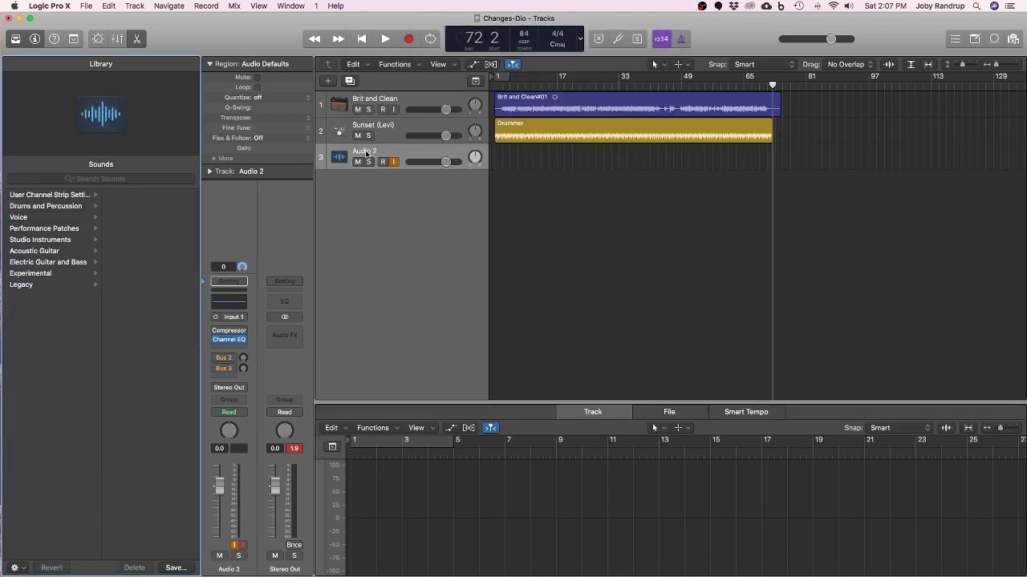
{"action": "double_click", "coordinate": [365, 153]}
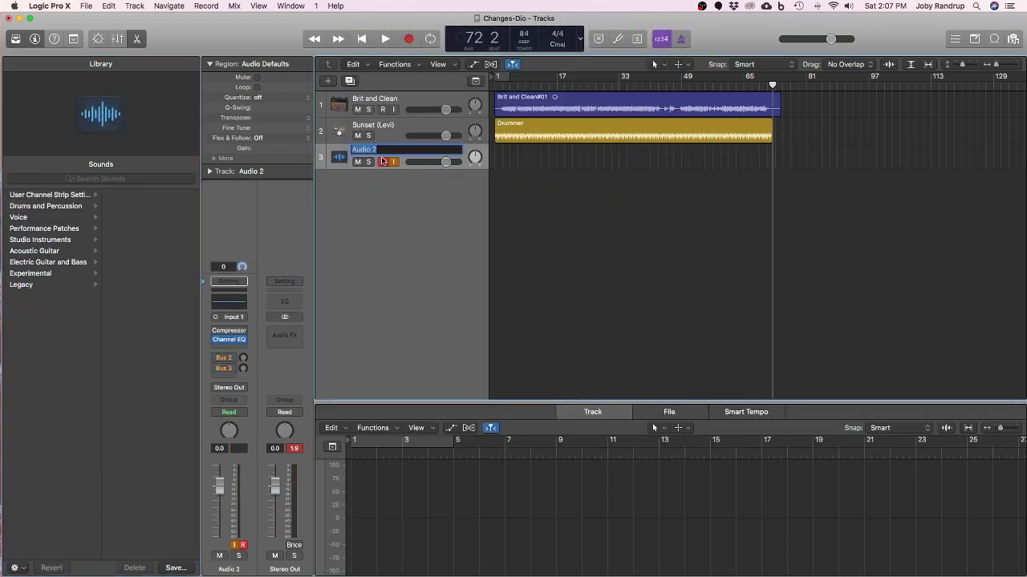
{"action": "type", "text": "SNR"}
{"action": "key", "text": "Return"}
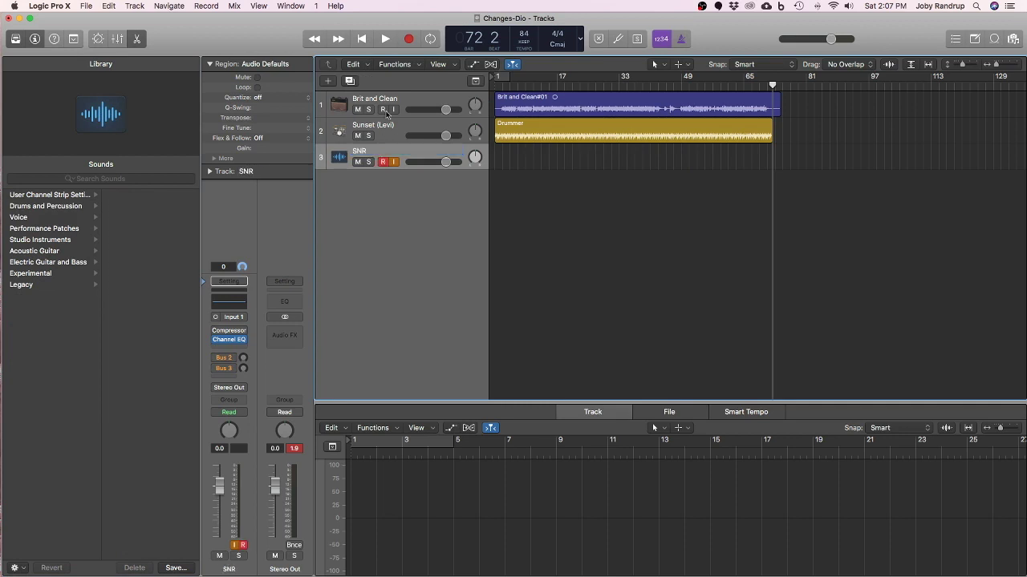
Step: Add another audio track on Input 2, naming tracks 3 and 4 KIK and SNR
{"action": "left_click", "coordinate": [326, 83]}
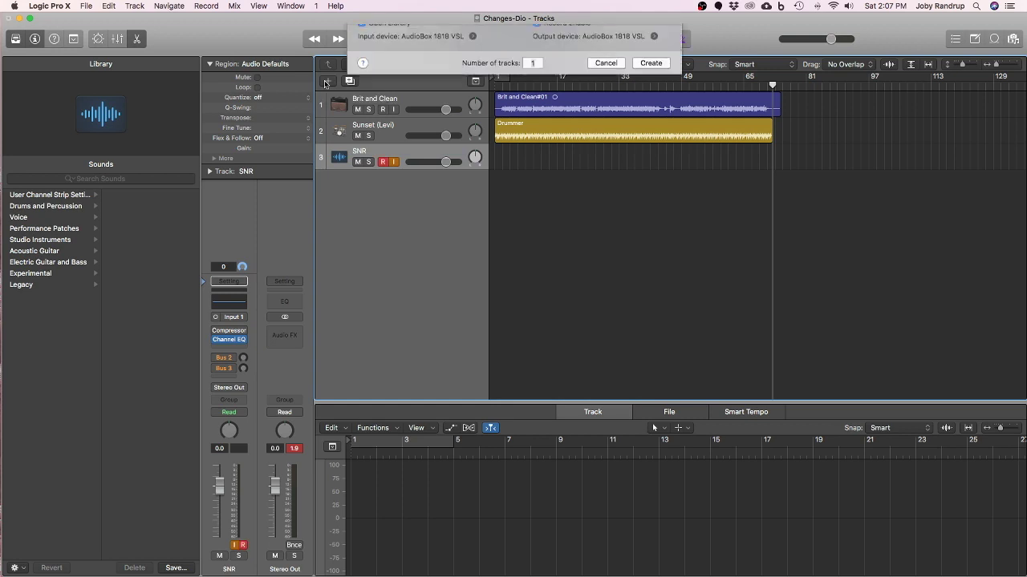
{"action": "left_click", "coordinate": [469, 128]}
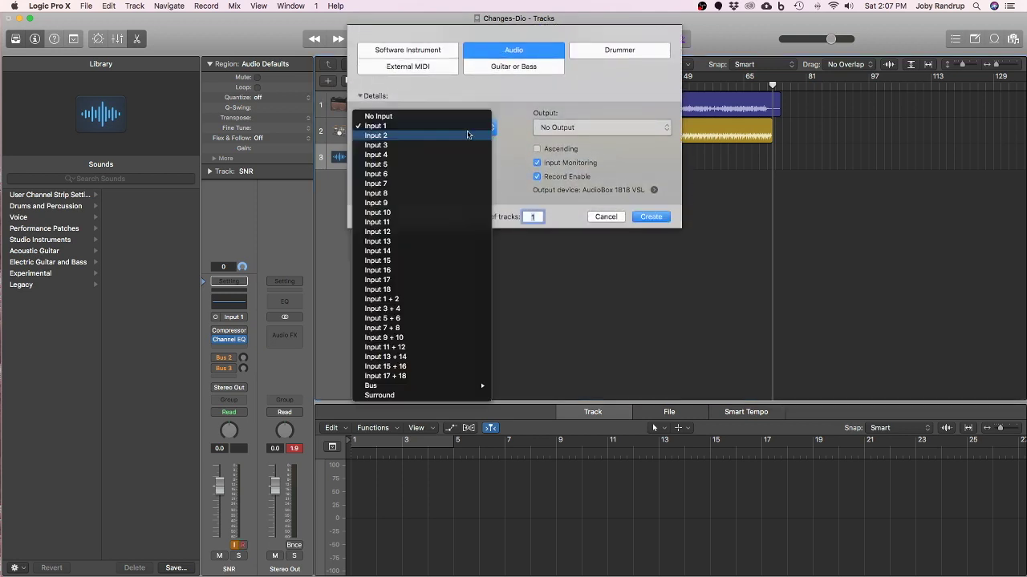
{"action": "left_click", "coordinate": [459, 136]}
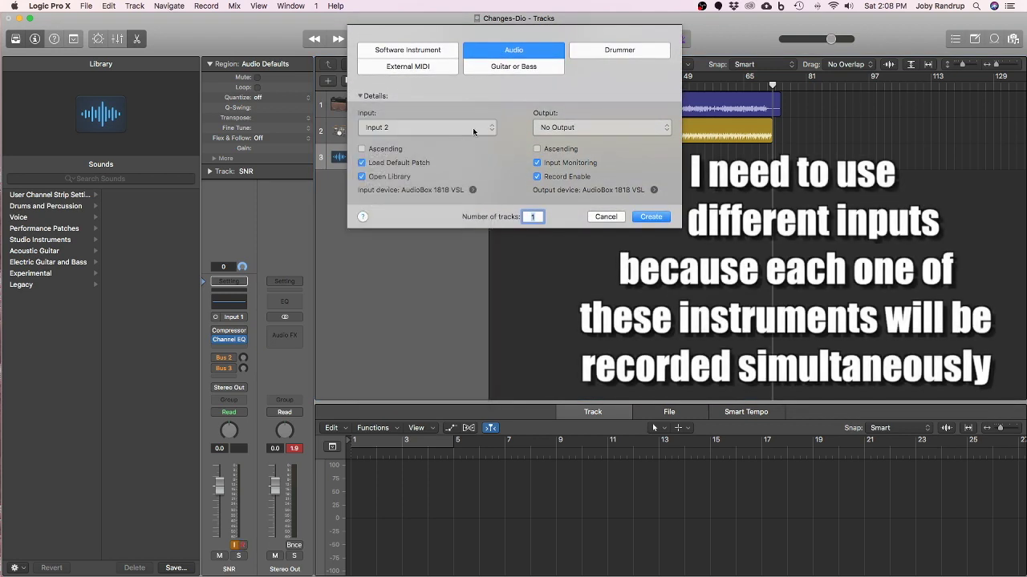
{"action": "left_click", "coordinate": [650, 217]}
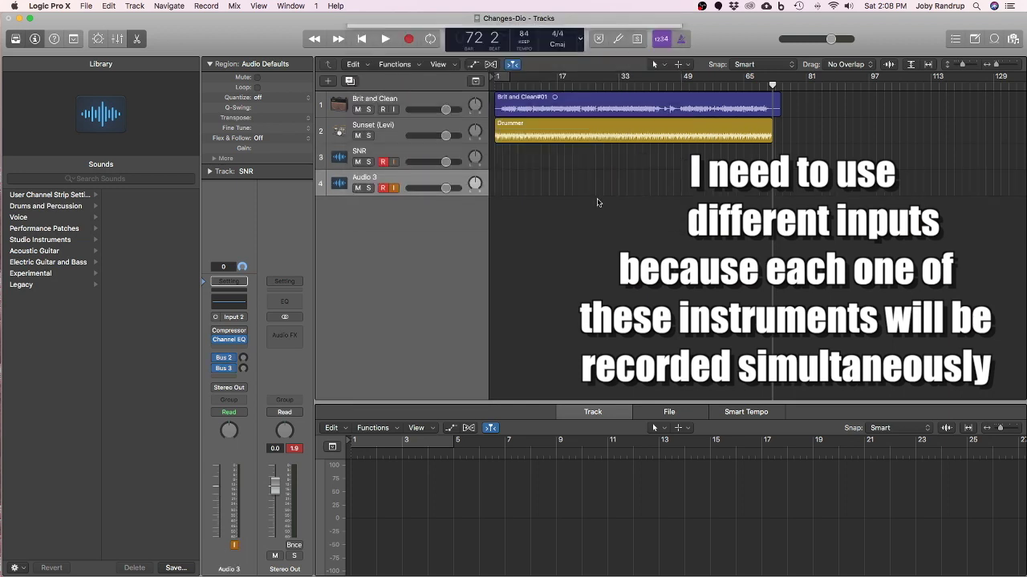
{"action": "double_click", "coordinate": [360, 150]}
{"action": "type", "text": "KIK"}
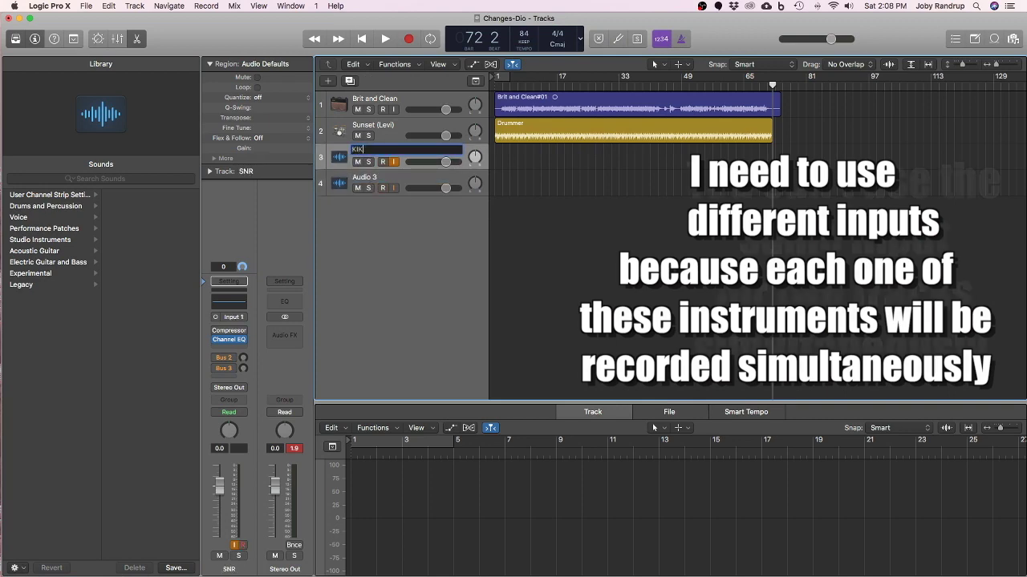
{"action": "key", "text": "Tab"}
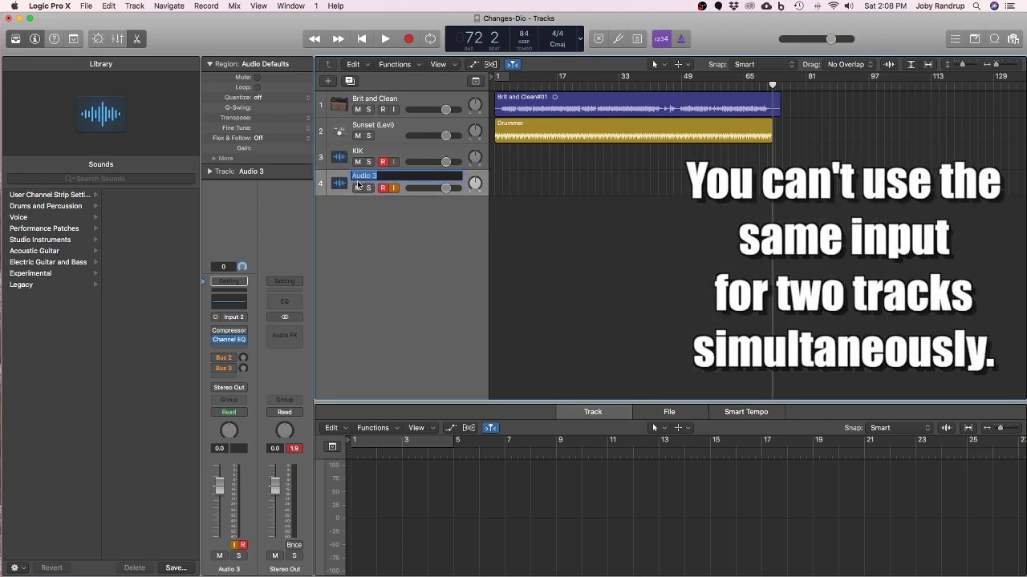
{"action": "type", "text": "SNR"}
{"action": "key", "text": "Return"}
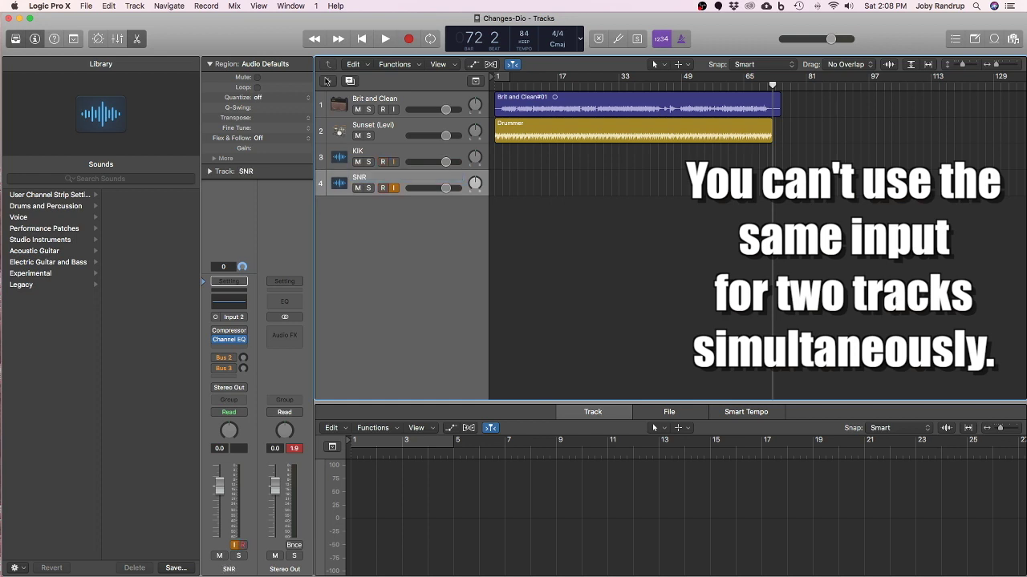
Step: Add another drum audio track recording from Input 3
{"action": "left_click", "coordinate": [327, 80]}
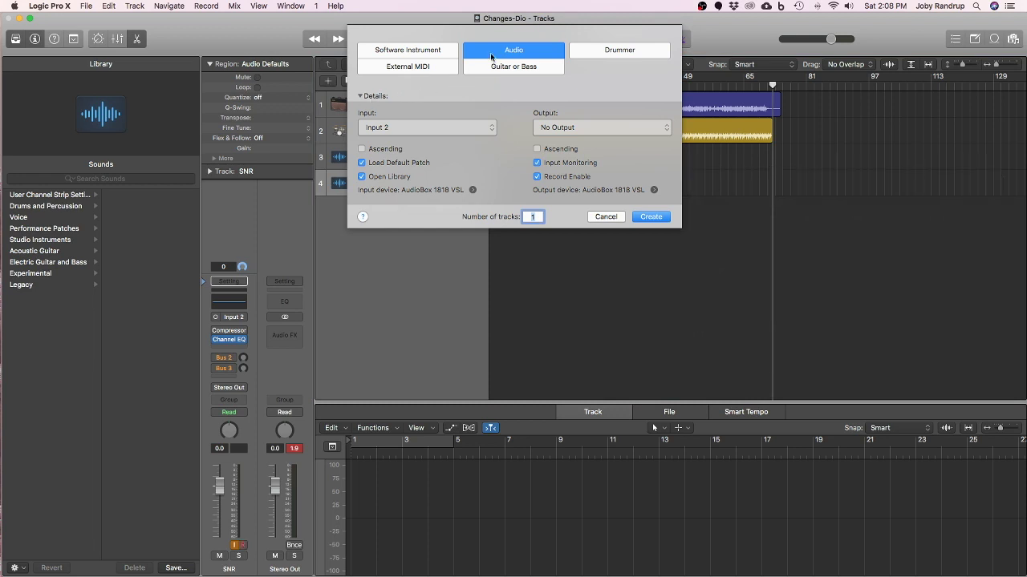
{"action": "left_click", "coordinate": [491, 126]}
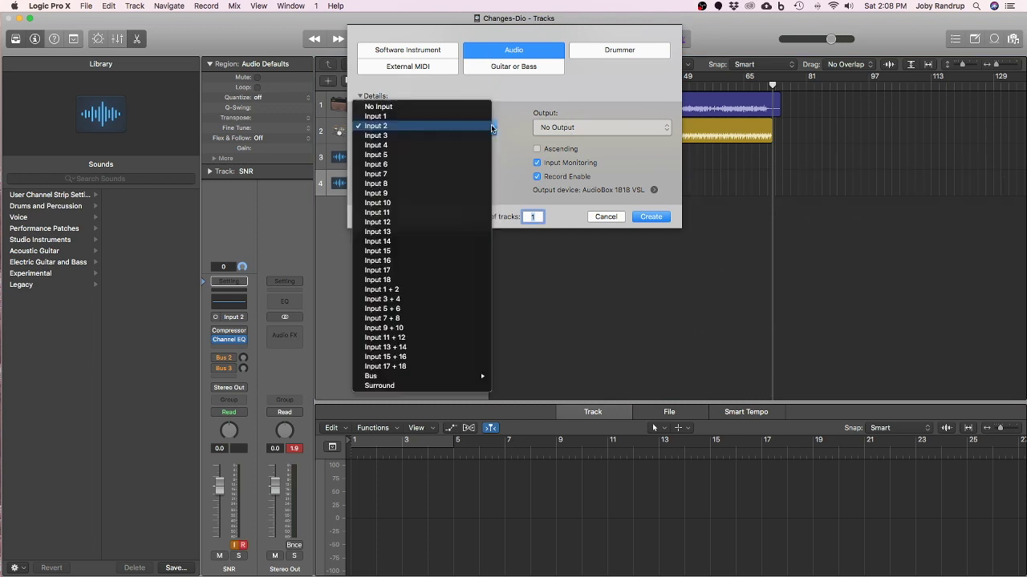
{"action": "left_click", "coordinate": [481, 136]}
{"action": "left_click", "coordinate": [650, 217]}
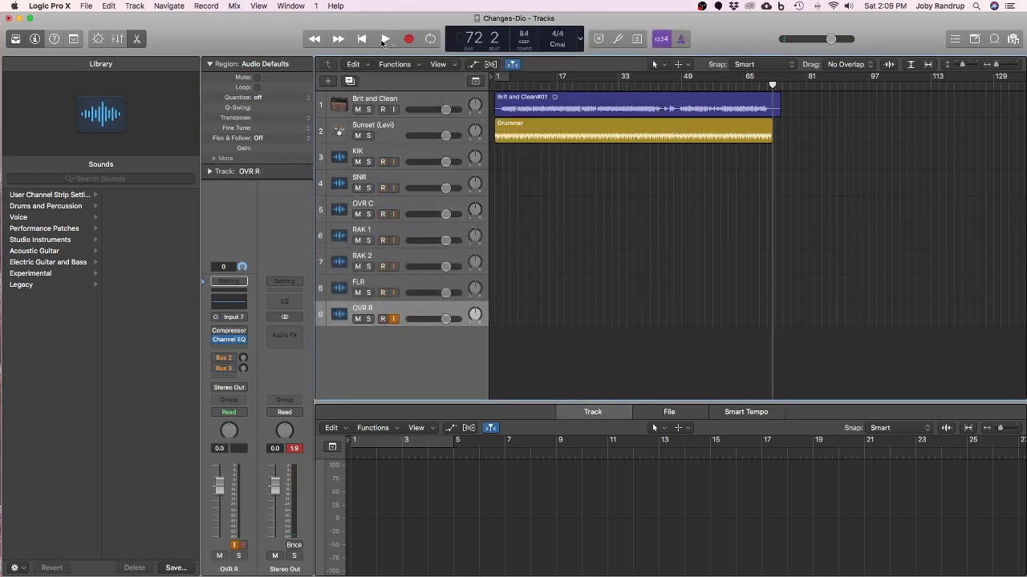
Step: Add an audio track on Input 8 and name it OVR L
{"action": "left_click", "coordinate": [327, 82]}
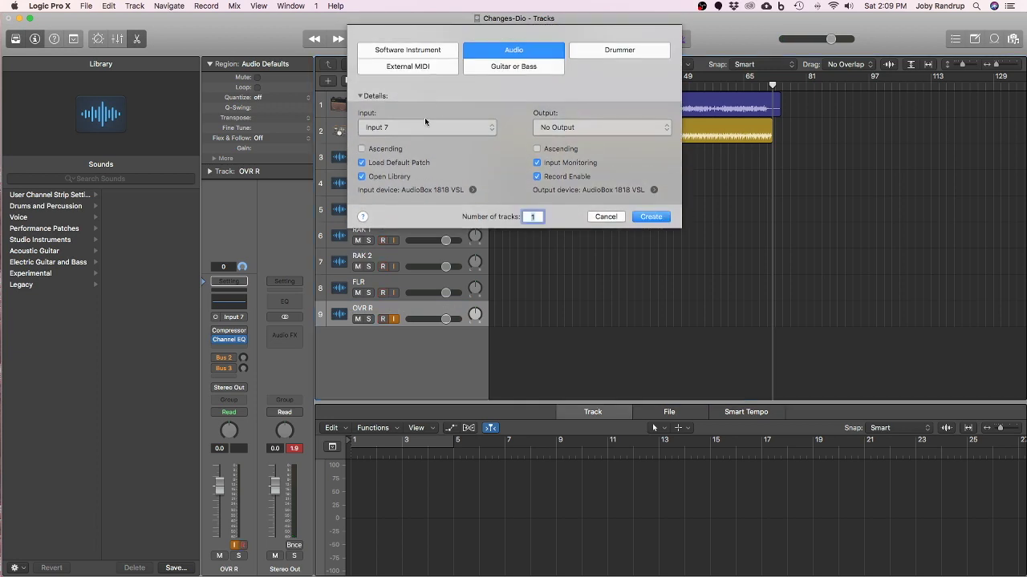
{"action": "left_click", "coordinate": [425, 127]}
{"action": "left_click", "coordinate": [419, 136]}
{"action": "left_click", "coordinate": [648, 217]}
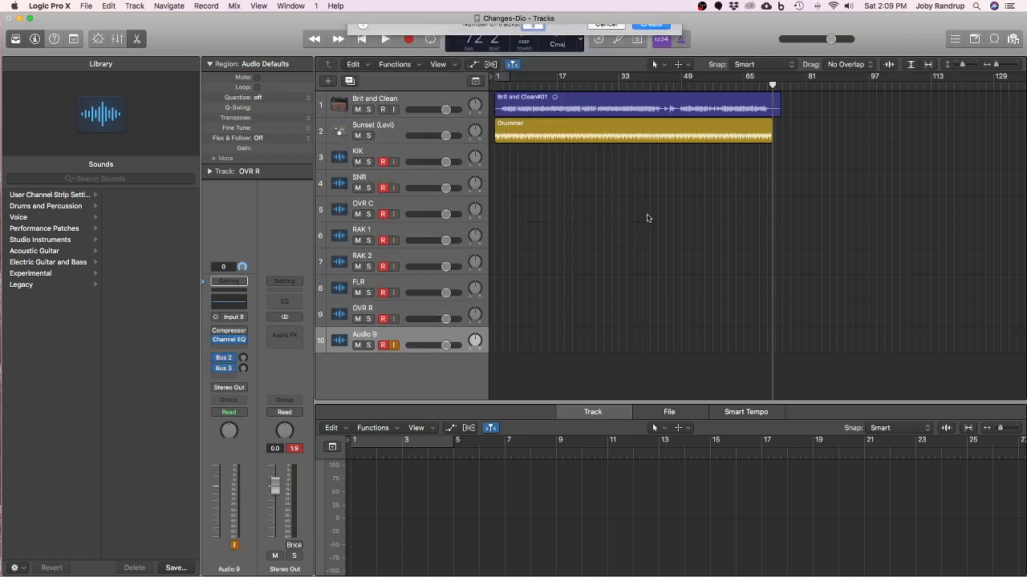
{"action": "double_click", "coordinate": [365, 337]}
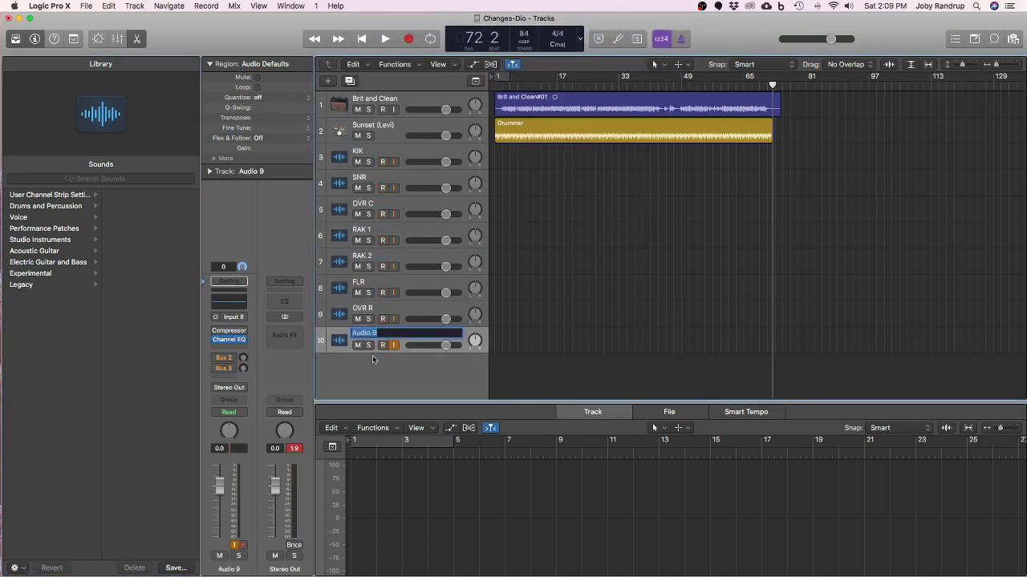
{"action": "type", "text": "OVR L"}
{"action": "key", "text": "Return"}
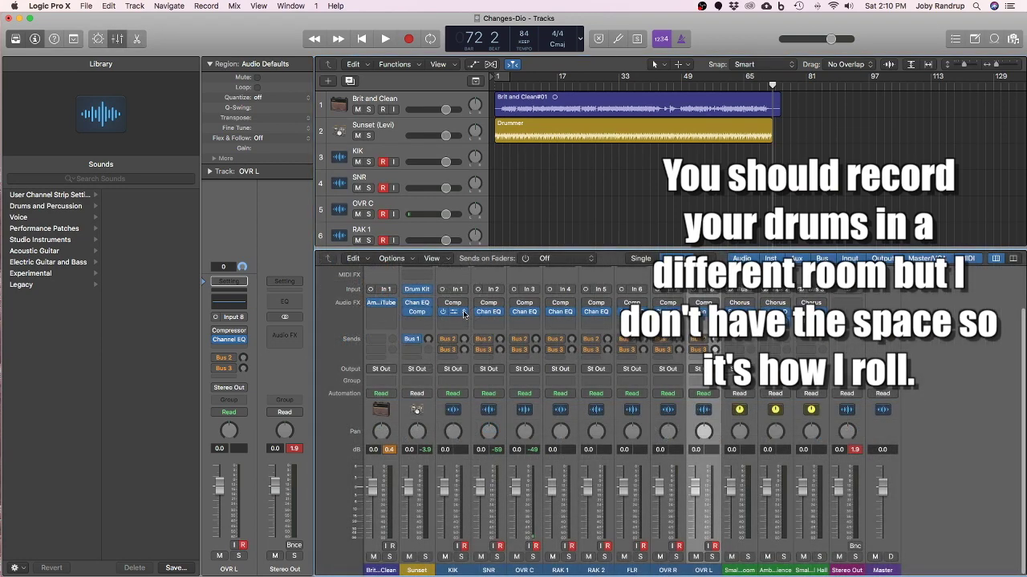
Step: Remove Channel EQ from the KIK, SNR, OVR C and RAK 1 channels
{"action": "left_click", "coordinate": [464, 314]}
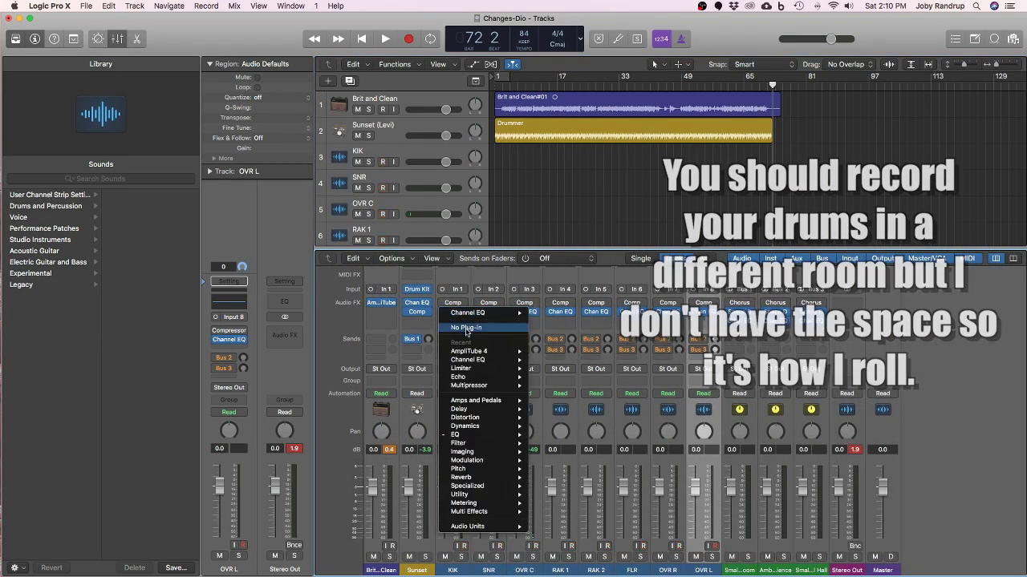
{"action": "left_click", "coordinate": [499, 318]}
{"action": "left_click", "coordinate": [498, 315]}
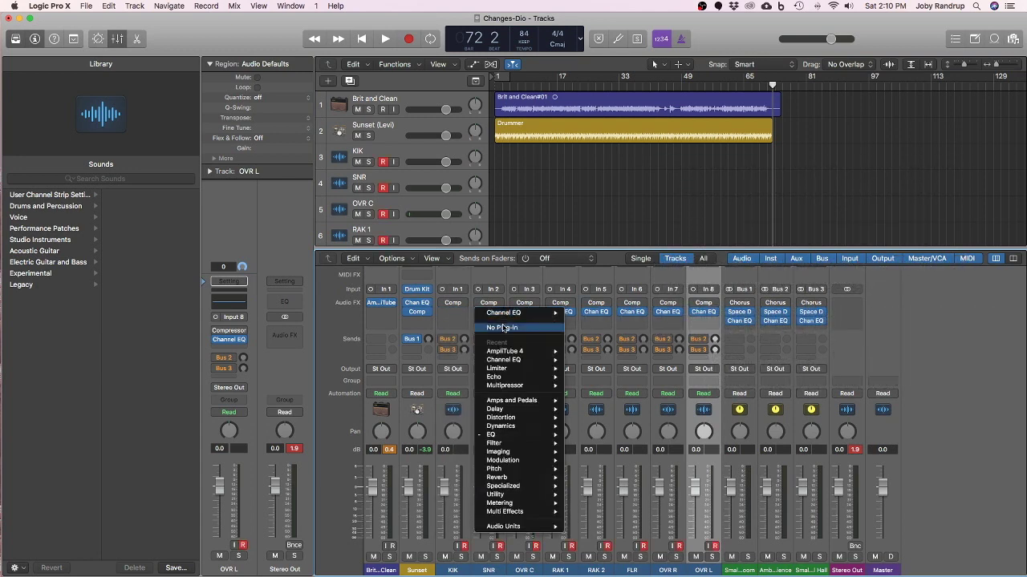
{"action": "left_click", "coordinate": [493, 329]}
{"action": "left_click", "coordinate": [534, 313]}
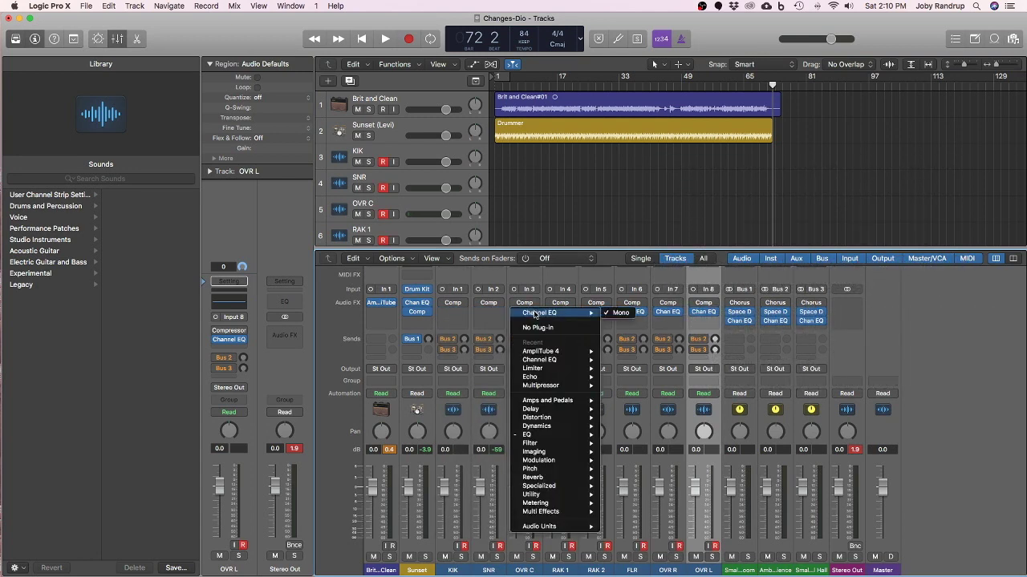
{"action": "left_click", "coordinate": [537, 260]}
{"action": "left_click", "coordinate": [573, 313]}
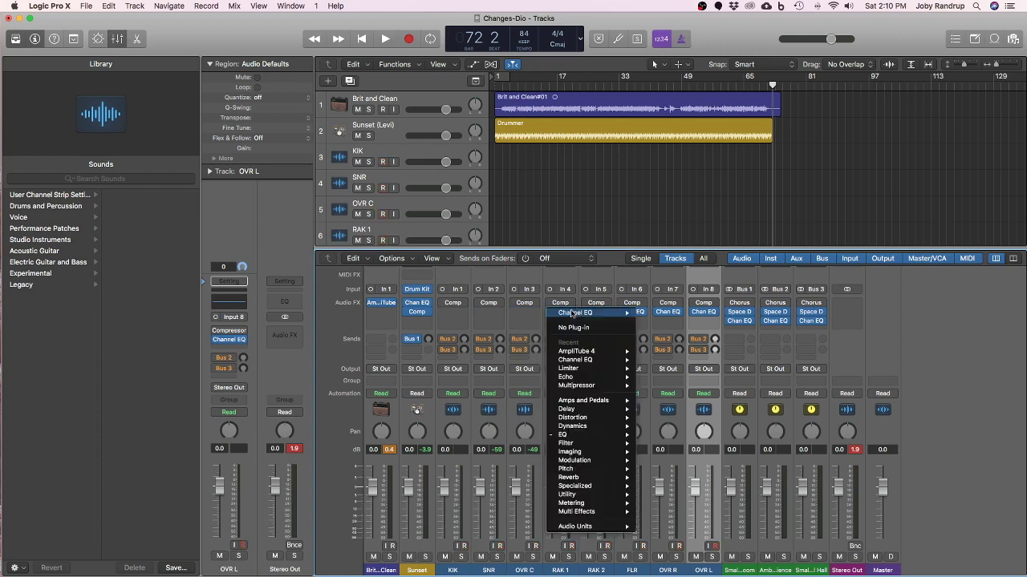
{"action": "left_click", "coordinate": [571, 328]}
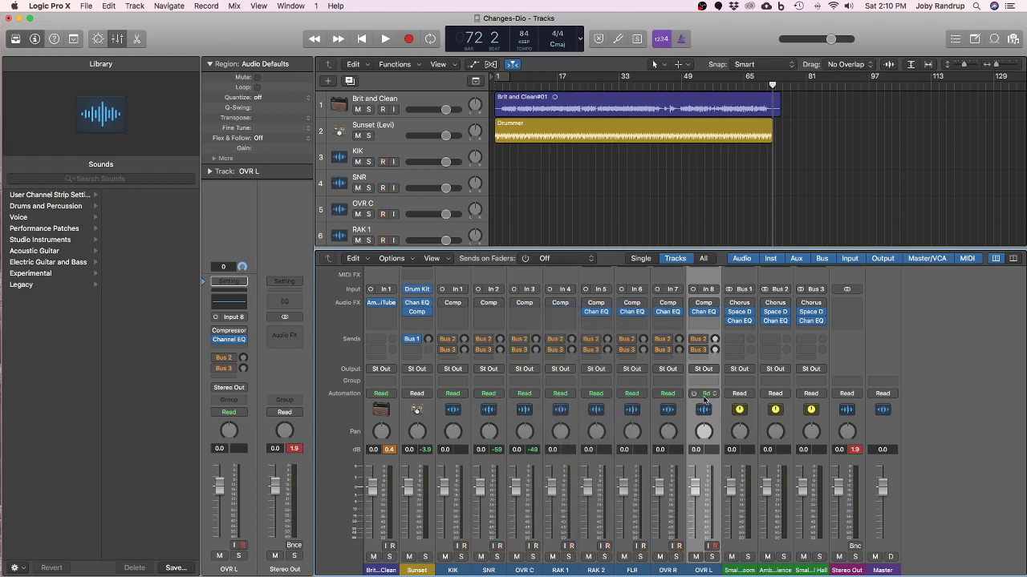
Step: Remove Channel EQ from the OVR L, OVR R, FLR and RAK 2 channels
{"action": "left_click", "coordinate": [715, 313]}
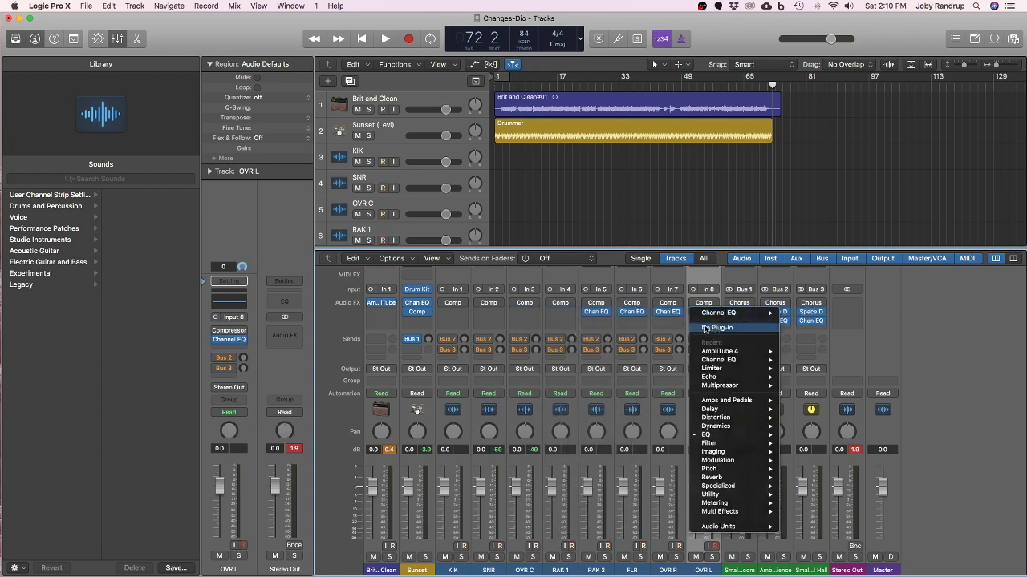
{"action": "left_click", "coordinate": [715, 328]}
{"action": "left_click", "coordinate": [679, 312]}
{"action": "left_click", "coordinate": [681, 328]}
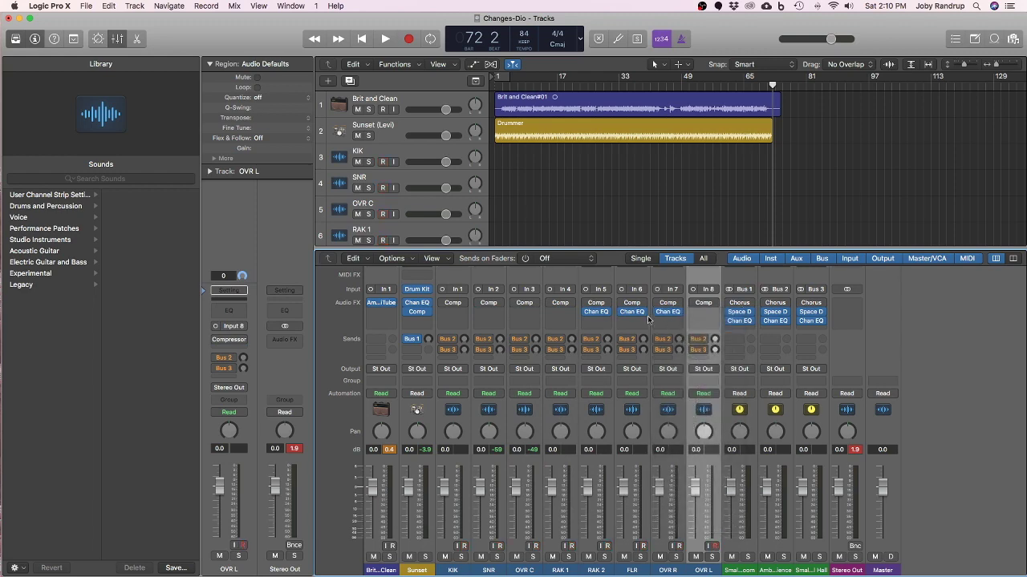
{"action": "left_click", "coordinate": [632, 312]}
{"action": "left_click", "coordinate": [645, 328]}
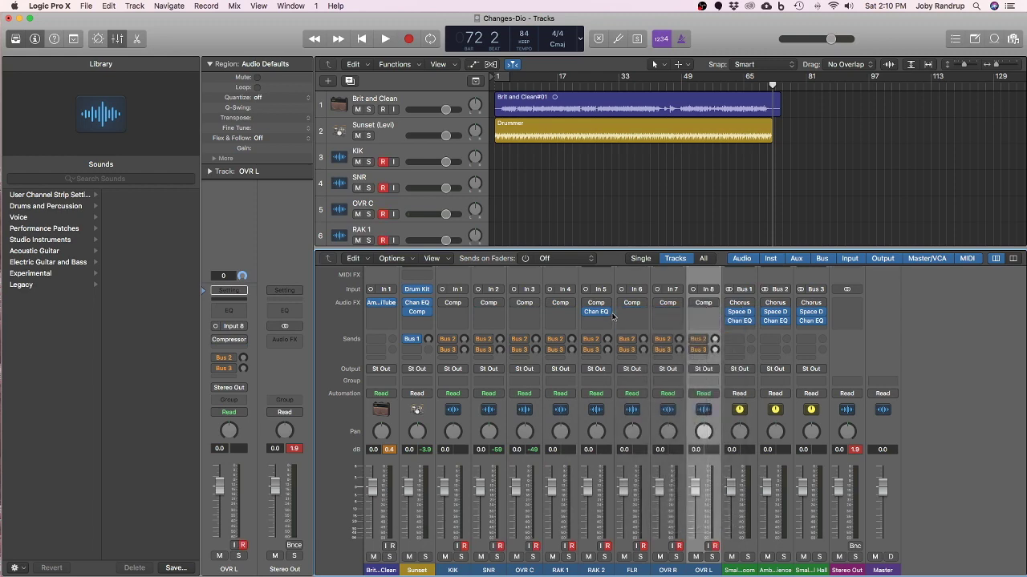
{"action": "left_click", "coordinate": [608, 313]}
{"action": "left_click", "coordinate": [610, 329]}
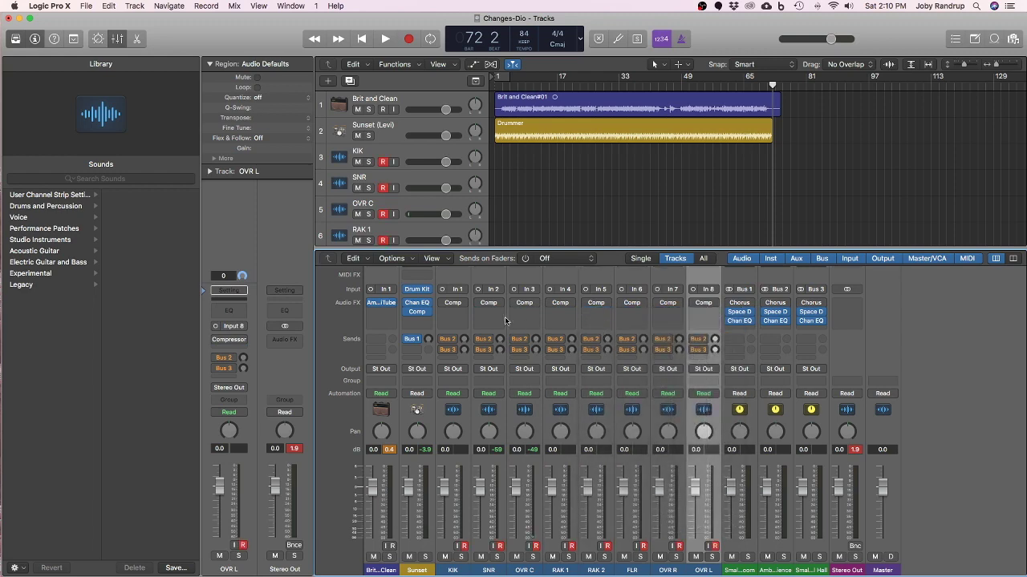